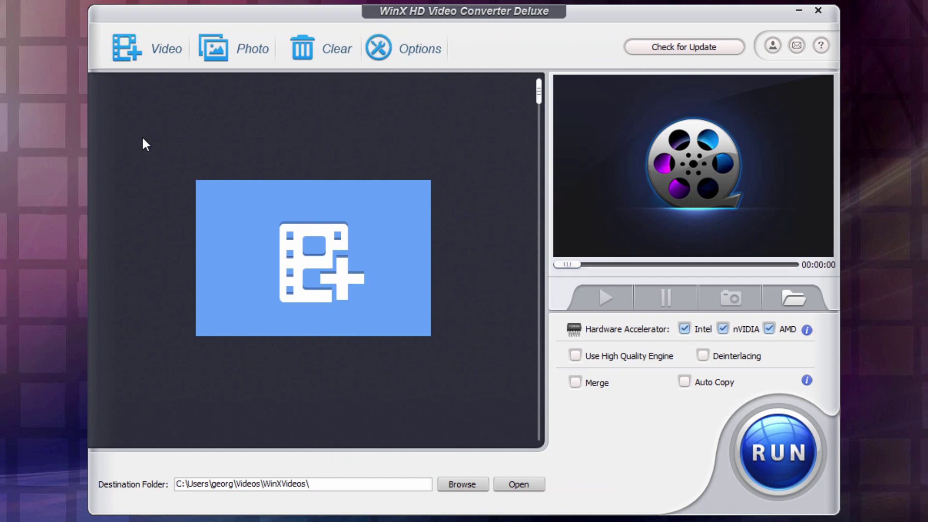
Step: Add the Dive - 359.mkv clip to the converter
{"action": "left_click", "coordinate": [132, 50]}
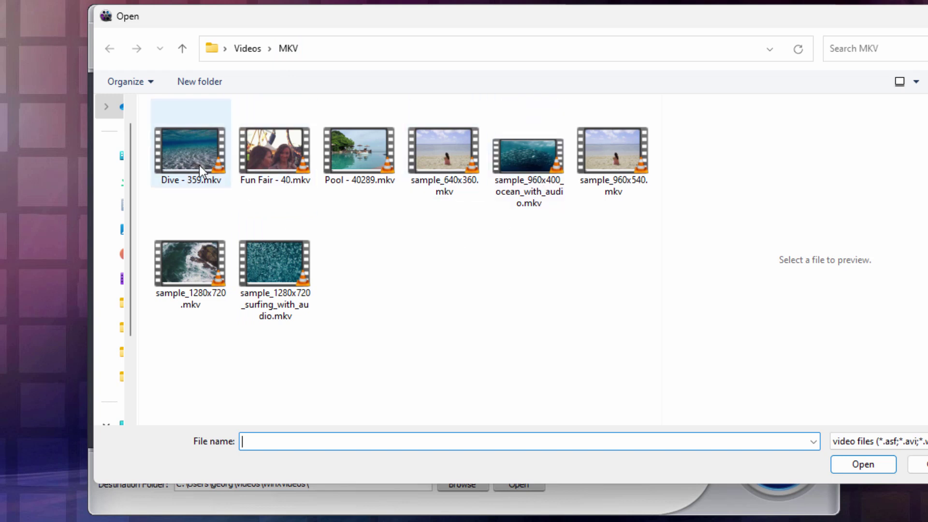
{"action": "left_click", "coordinate": [193, 155]}
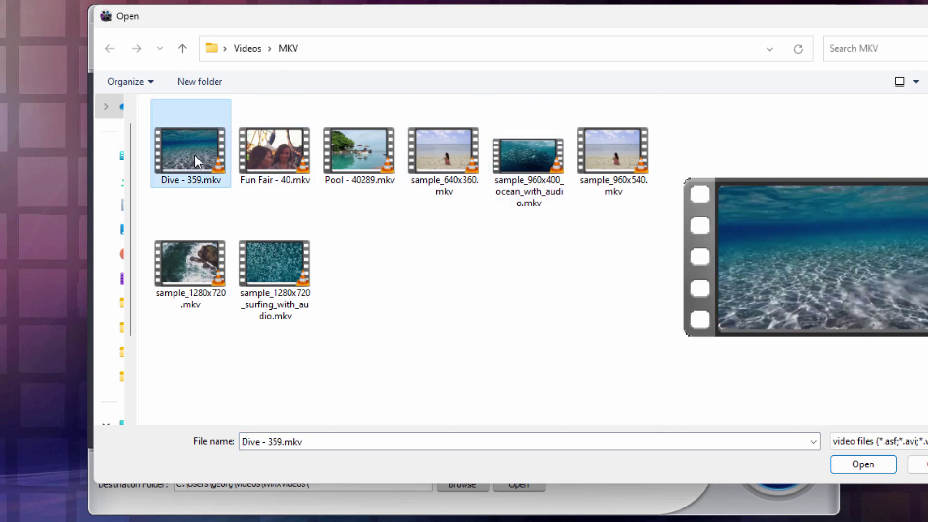
{"action": "left_click", "coordinate": [863, 464]}
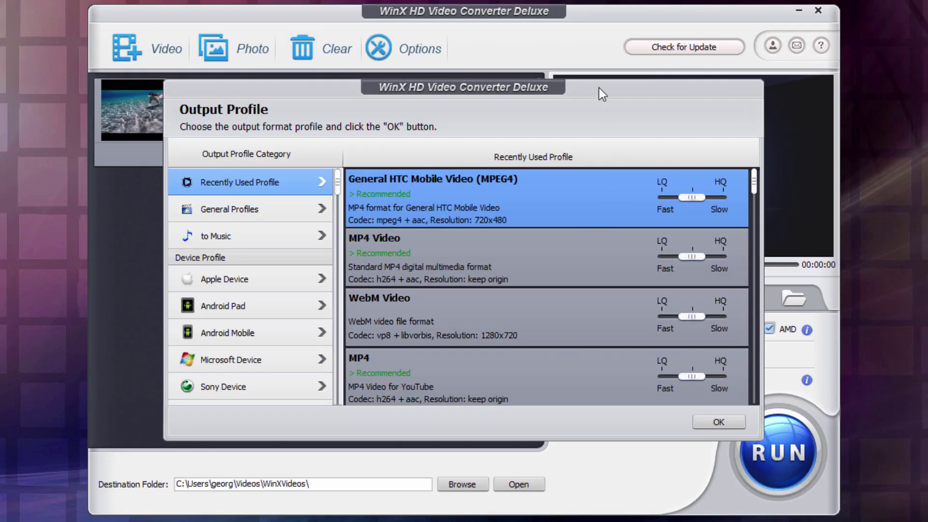
Step: Accept General HTC Mobile Video (MPEG4) as the output profile, producing Dive - 359.mp4
{"action": "mouse_move", "coordinate": [594, 90]}
{"action": "left_mouse_down"}
{"action": "mouse_move", "coordinate": [639, 106]}
{"action": "mouse_move", "coordinate": [609, 114]}
{"action": "mouse_move", "coordinate": [586, 96]}
{"action": "left_mouse_up"}
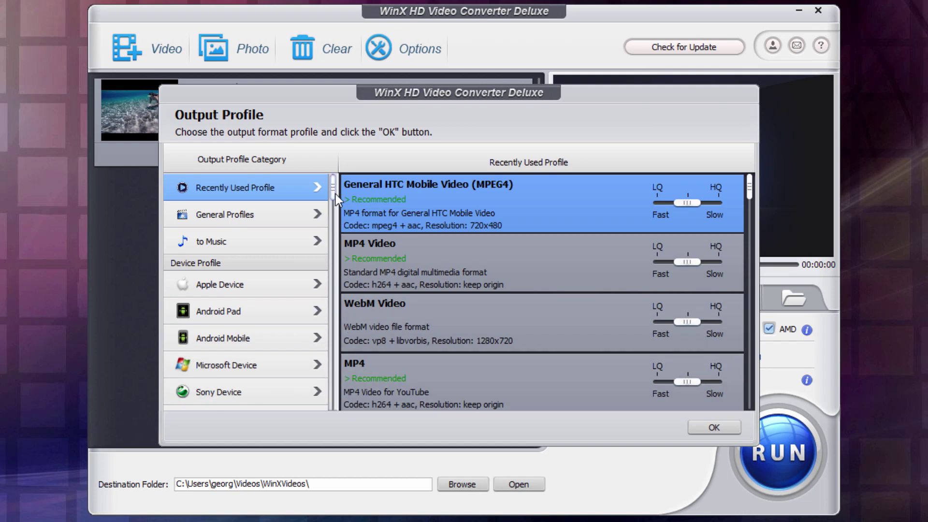
{"action": "left_click_drag", "start_coordinate": [335, 194], "coordinate": [340, 410]}
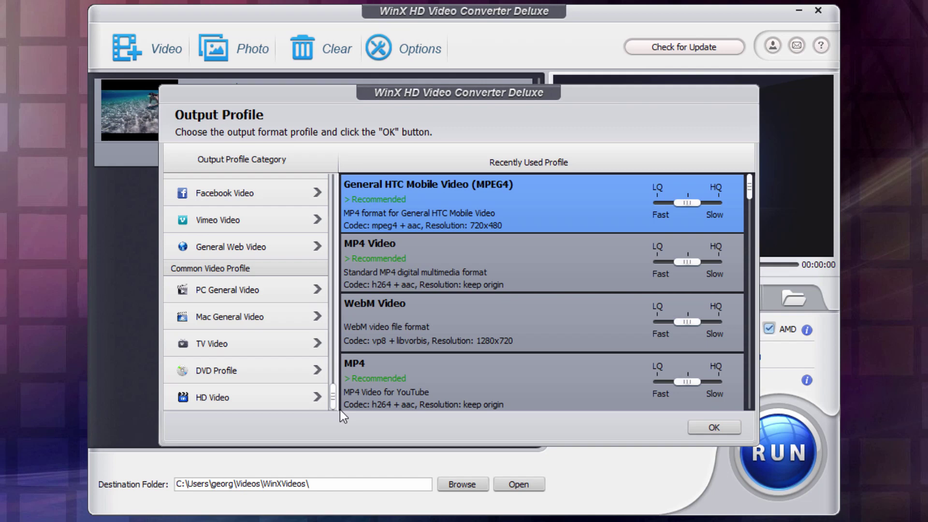
{"action": "left_click", "coordinate": [698, 427]}
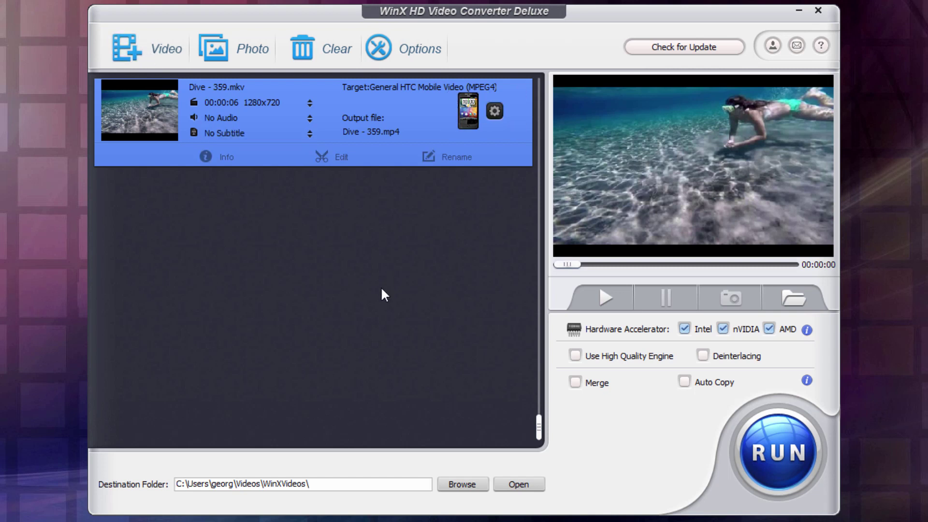
{"action": "left_click", "coordinate": [519, 131]}
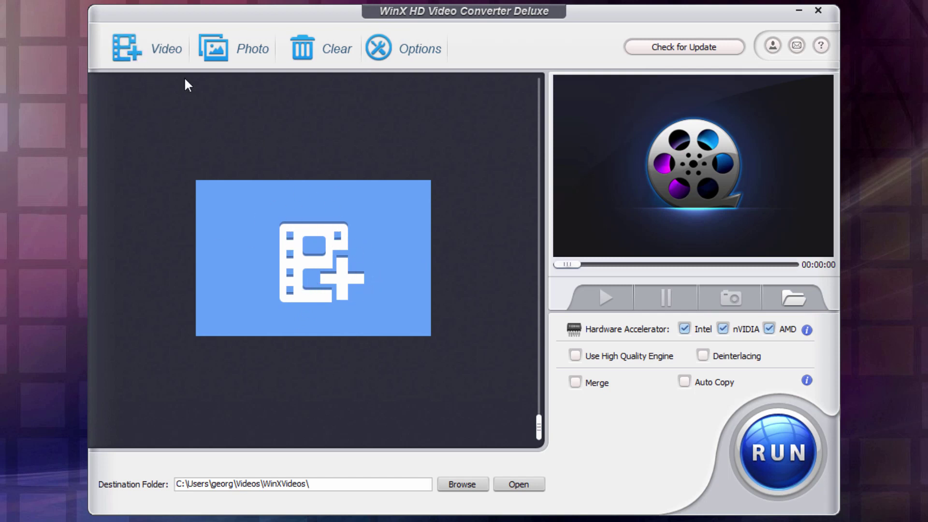
{"action": "left_click", "coordinate": [333, 295]}
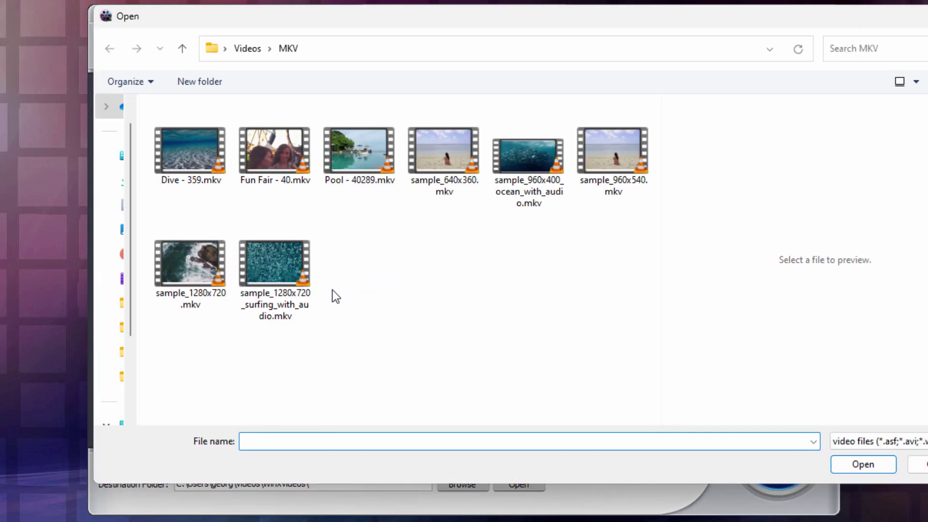
{"action": "left_click", "coordinate": [175, 149]}
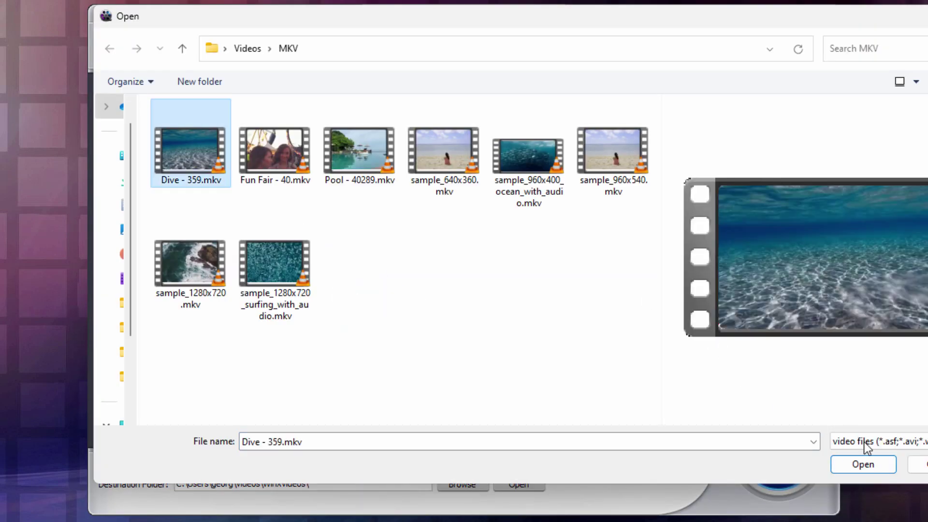
{"action": "left_click", "coordinate": [864, 464]}
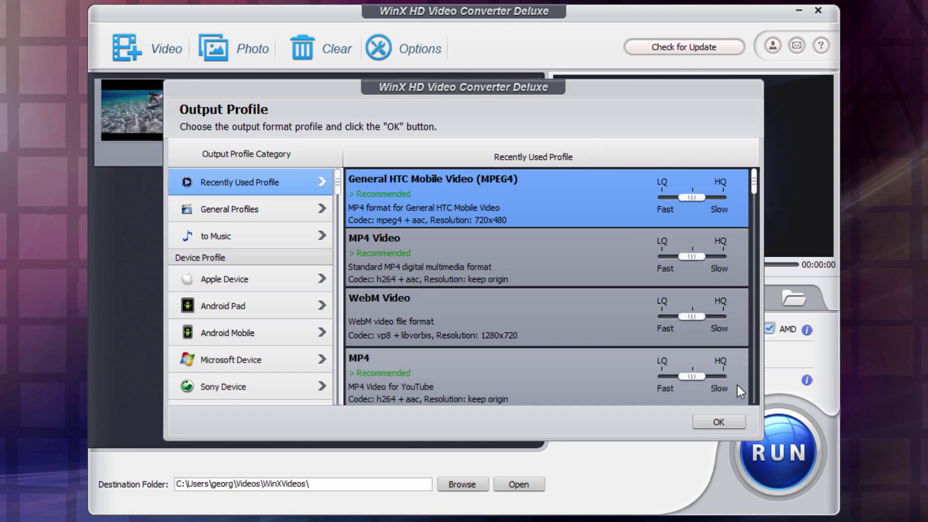
{"action": "left_click", "coordinate": [718, 421]}
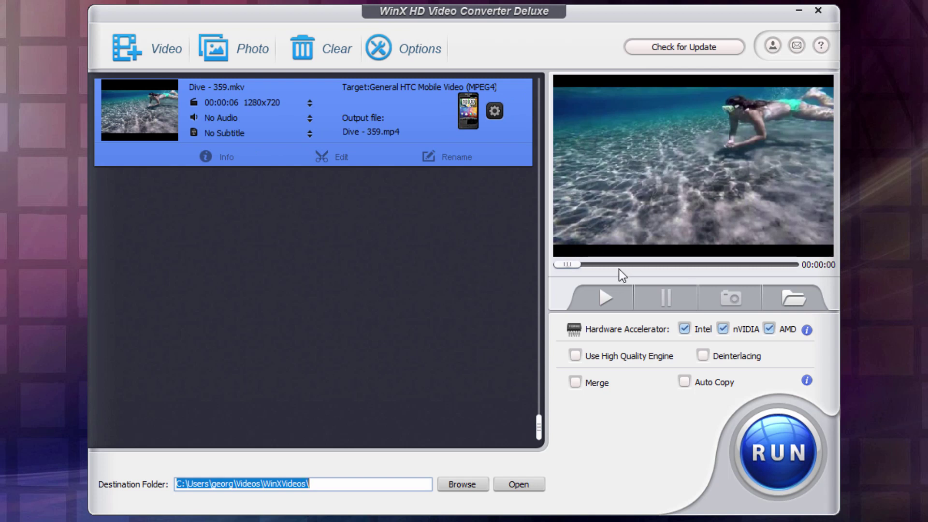
Step: Preview the Dive clip and turn on Use High Quality Engine
{"action": "left_click", "coordinate": [605, 297]}
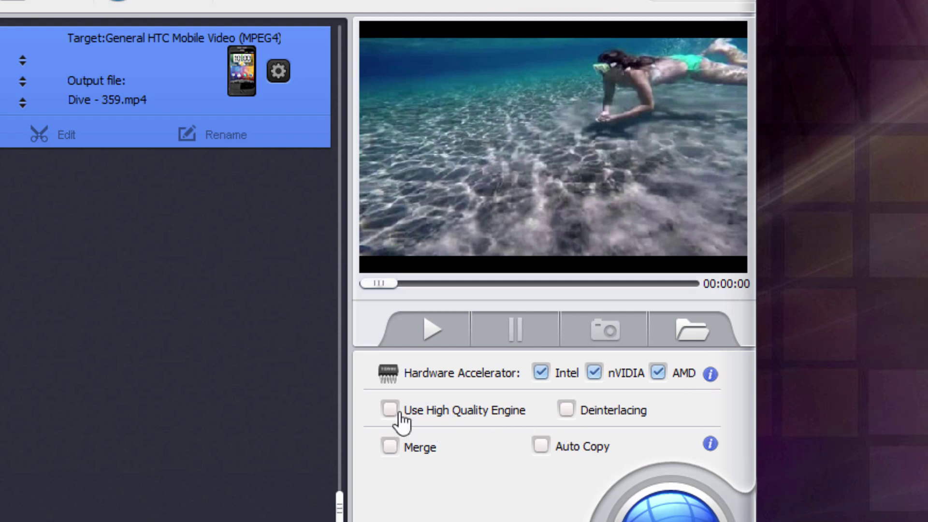
{"action": "left_click", "coordinate": [404, 412]}
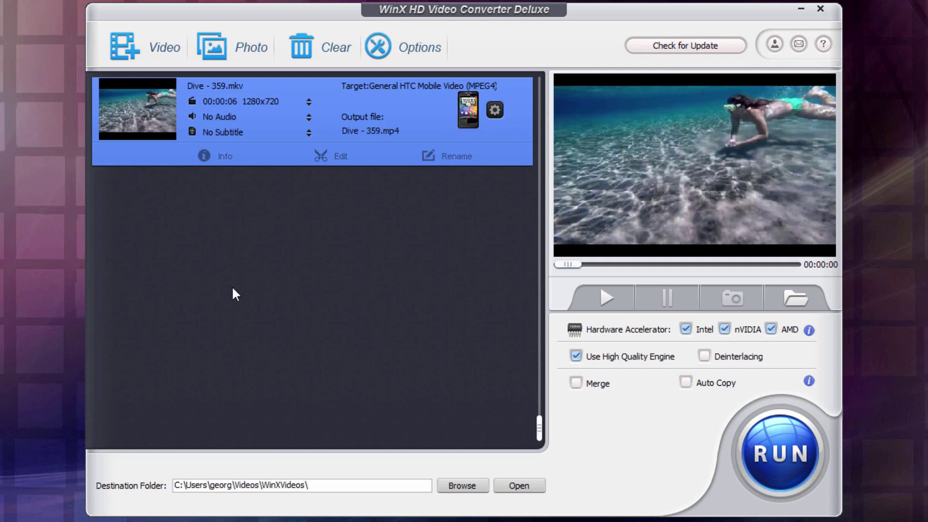
{"action": "left_click", "coordinate": [144, 48]}
{"action": "left_click", "coordinate": [278, 162]}
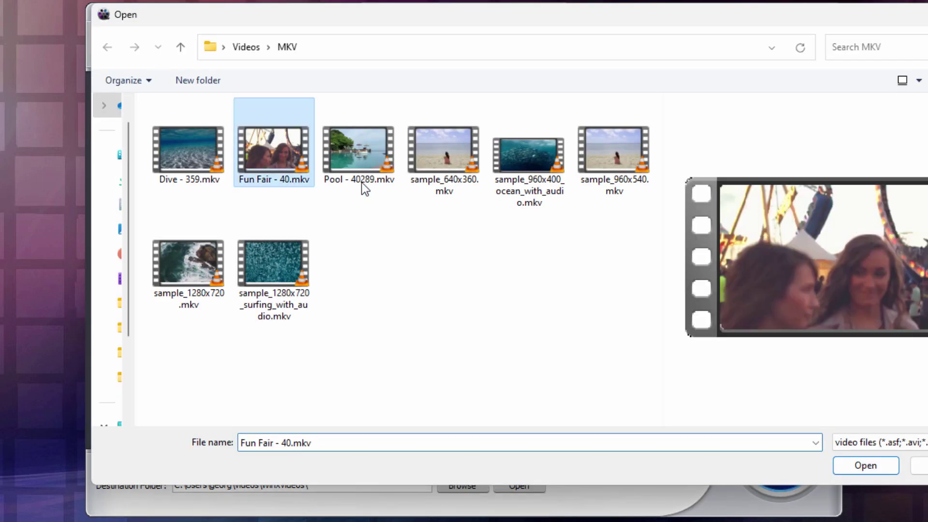
{"action": "left_click", "coordinate": [866, 465]}
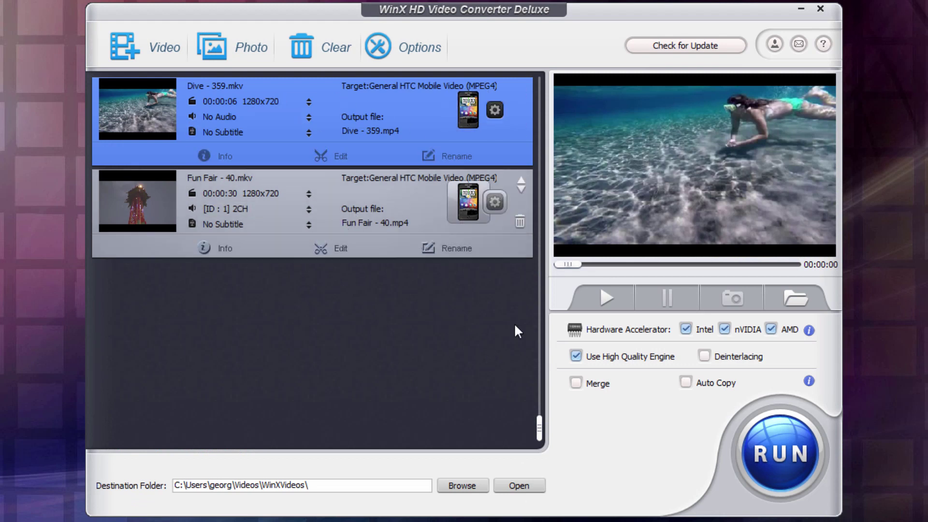
{"action": "left_click", "coordinate": [576, 383]}
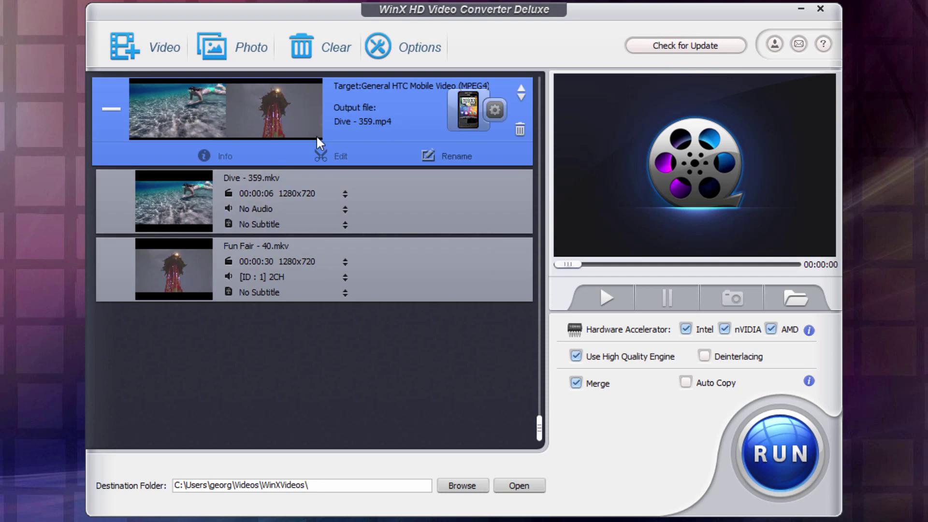
{"action": "left_click", "coordinate": [578, 383]}
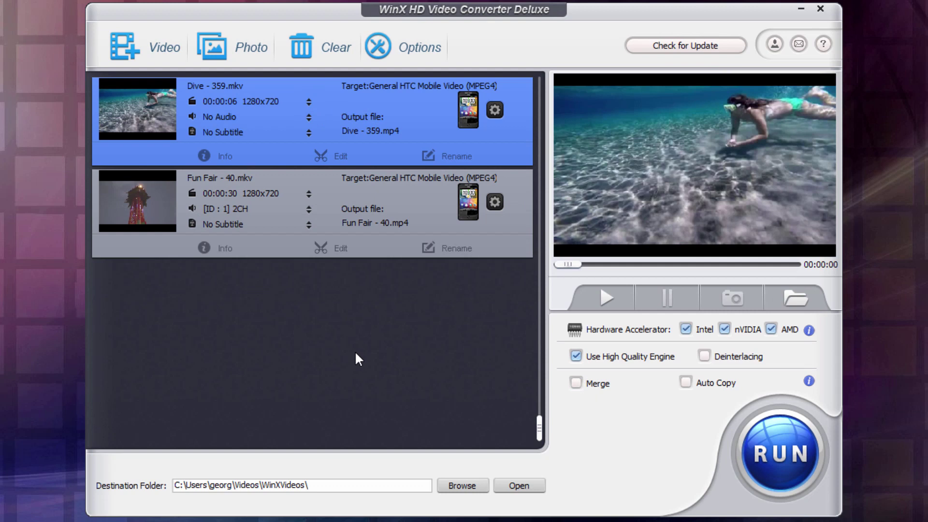
{"action": "left_click", "coordinate": [523, 222]}
{"action": "left_click", "coordinate": [520, 223]}
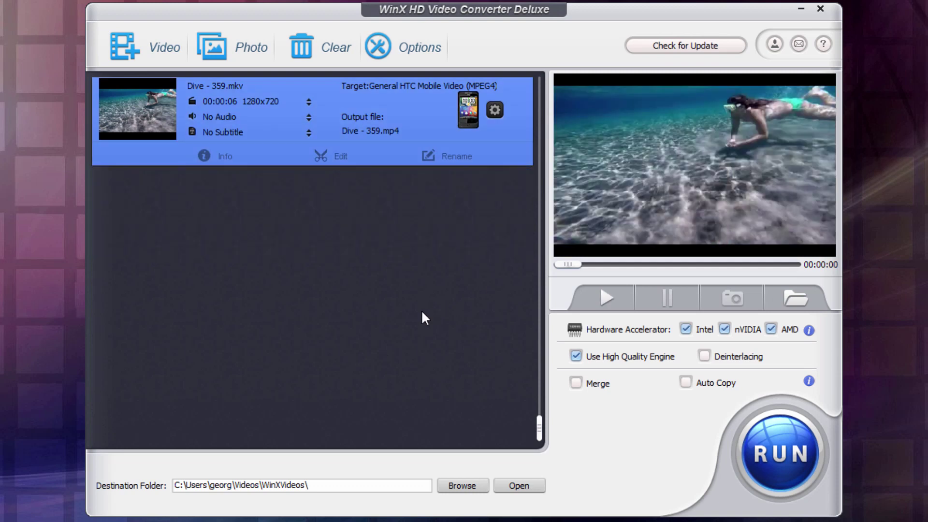
Step: Tick Auto Copy so Dive - 359.mp4 goes to the WinXVideos folder
{"action": "left_click", "coordinate": [686, 386]}
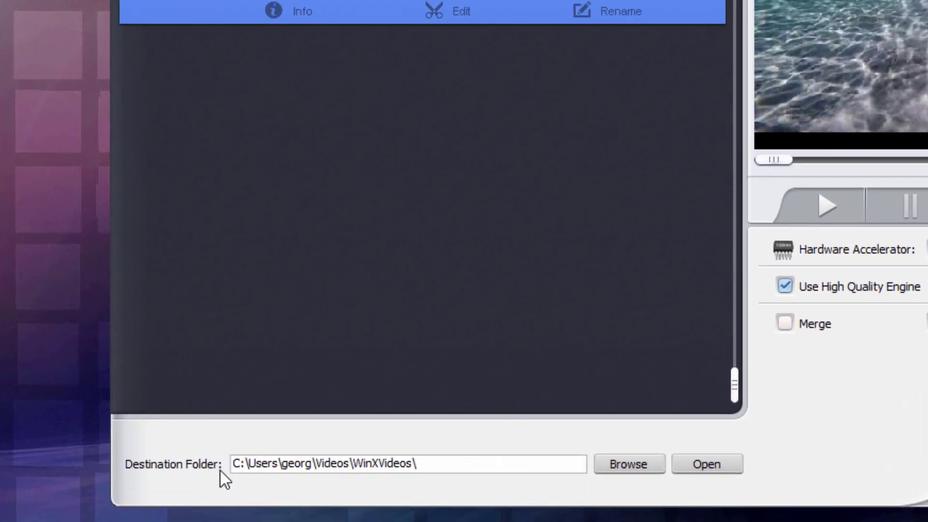
{"action": "left_click_drag", "start_coordinate": [440, 471], "coordinate": [228, 471]}
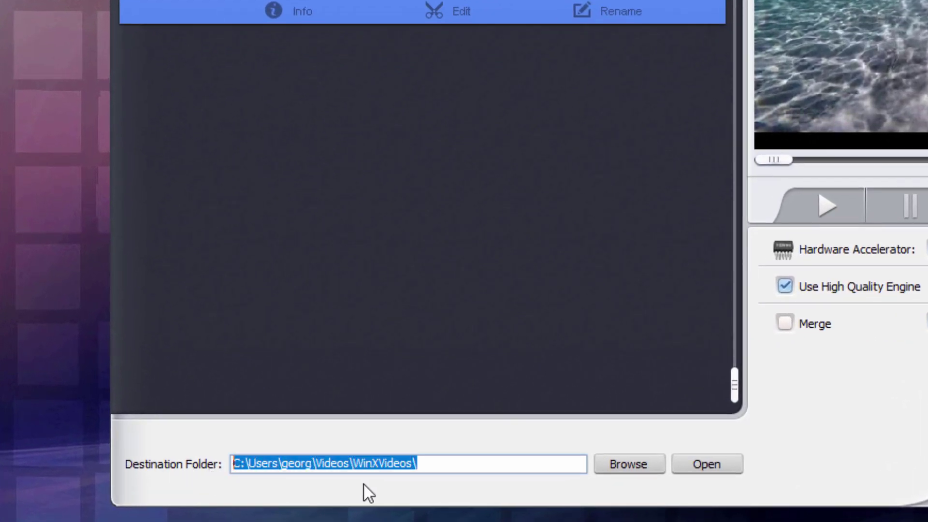
{"action": "left_click", "coordinate": [334, 467]}
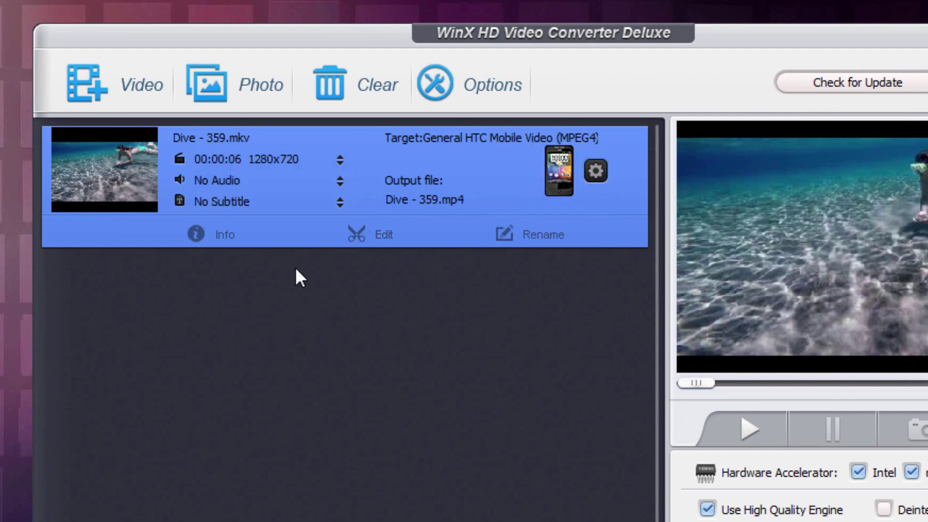
{"action": "left_click", "coordinate": [271, 186]}
{"action": "left_click", "coordinate": [295, 227]}
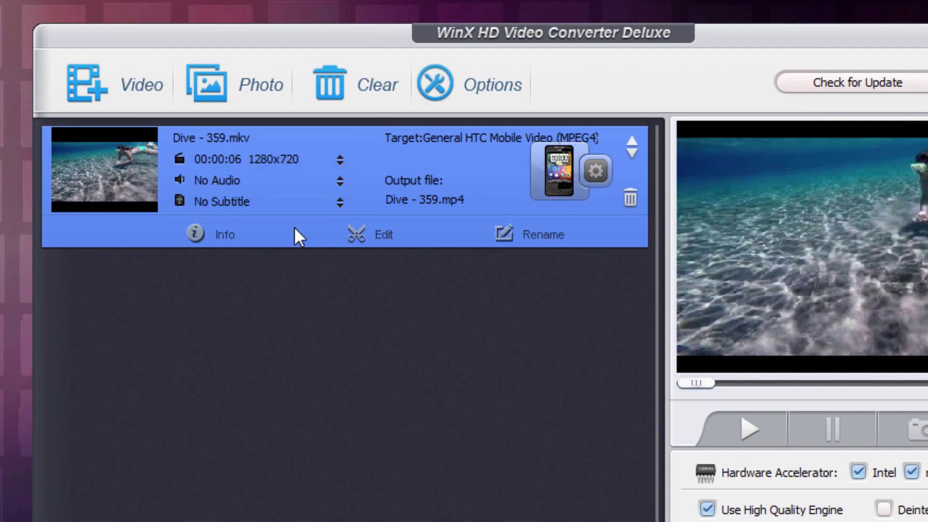
{"action": "left_click", "coordinate": [278, 203]}
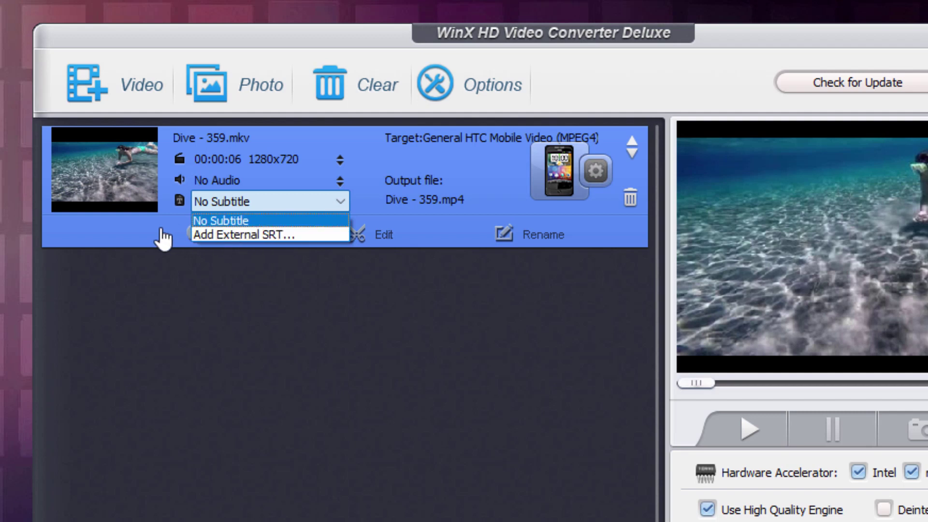
{"action": "left_click", "coordinate": [271, 220]}
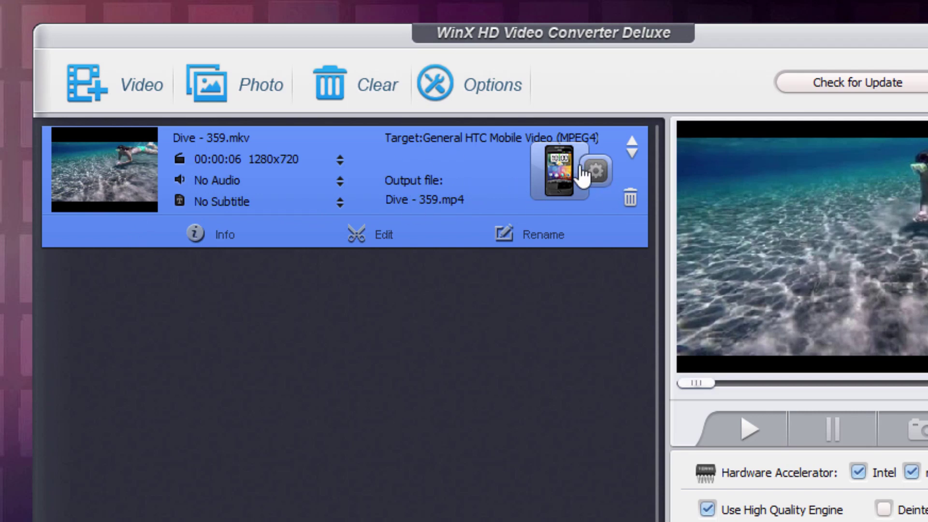
Step: Pick MP4 Video from Recently Used Profiles and reset its quality slider to the middle
{"action": "left_click", "coordinate": [596, 172]}
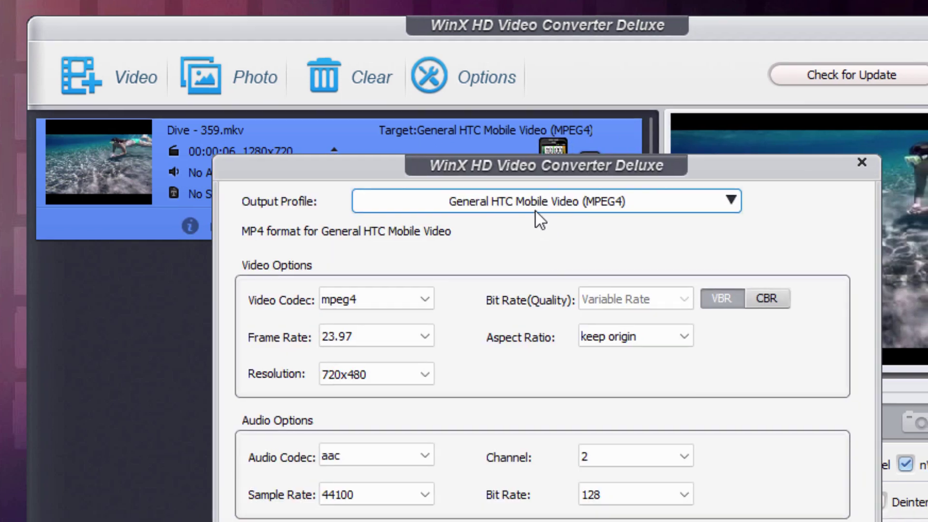
{"action": "left_click", "coordinate": [541, 211]}
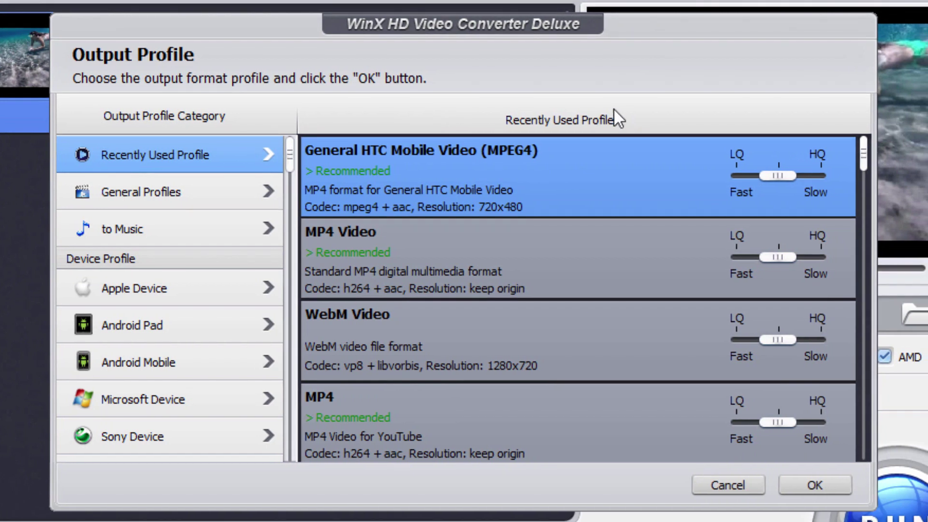
{"action": "left_click", "coordinate": [433, 254]}
{"action": "scroll", "coordinate": [543, 339], "scroll_direction": "down", "scroll_amount": 2}
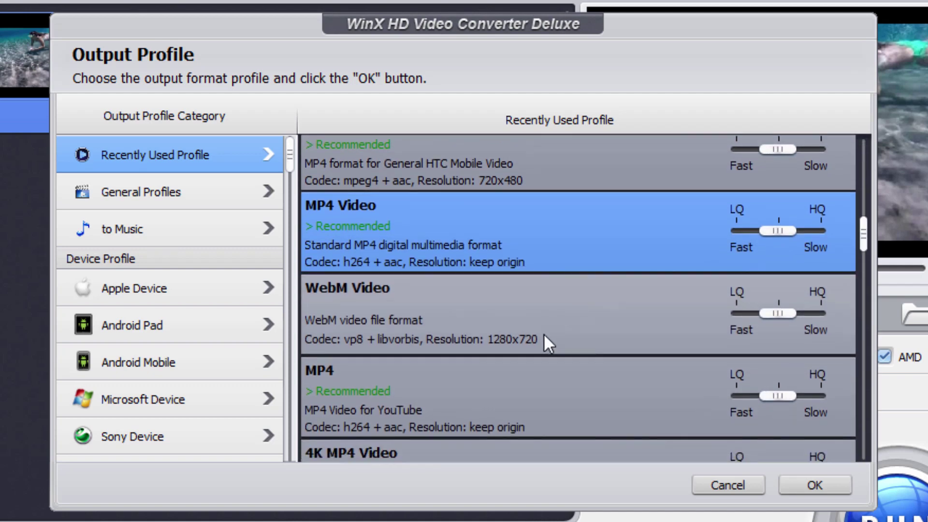
{"action": "scroll", "coordinate": [530, 434], "scroll_direction": "up", "scroll_amount": 1}
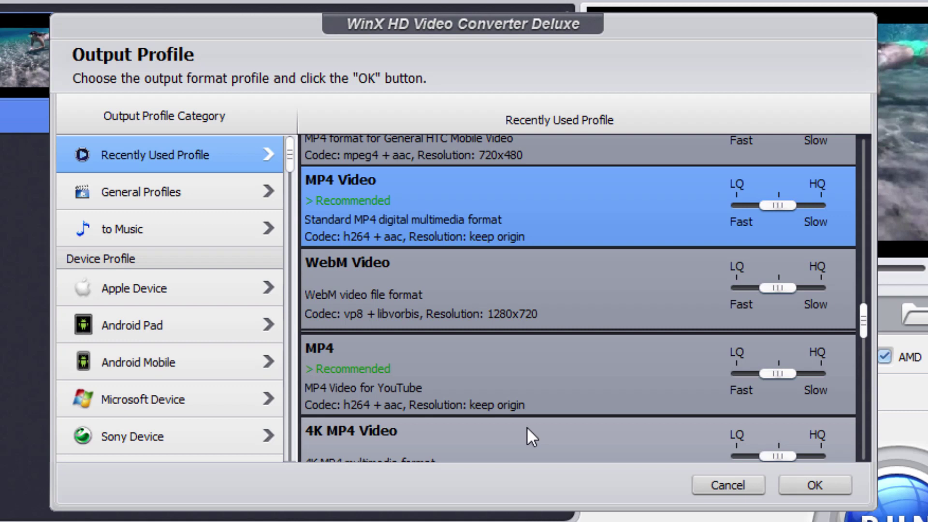
{"action": "scroll", "coordinate": [526, 427], "scroll_direction": "down", "scroll_amount": 1}
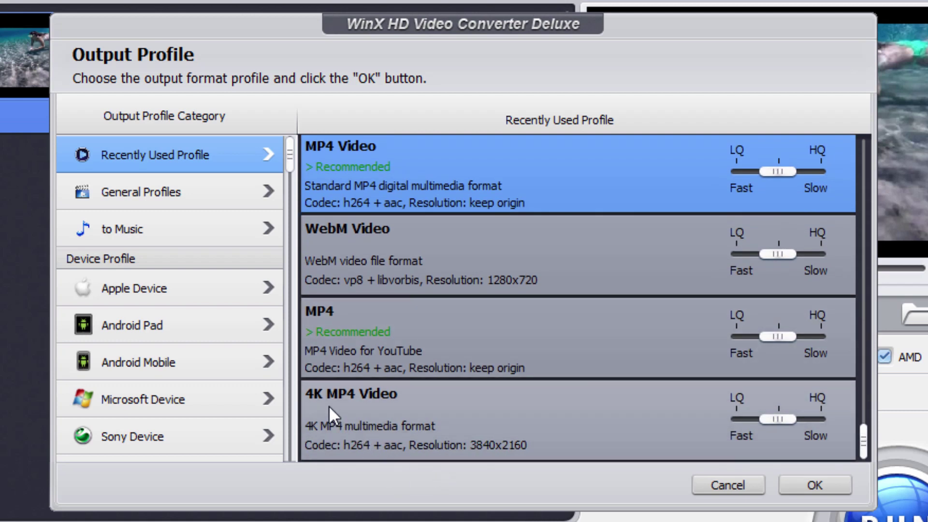
{"action": "scroll", "coordinate": [546, 411], "scroll_direction": "up", "scroll_amount": 1}
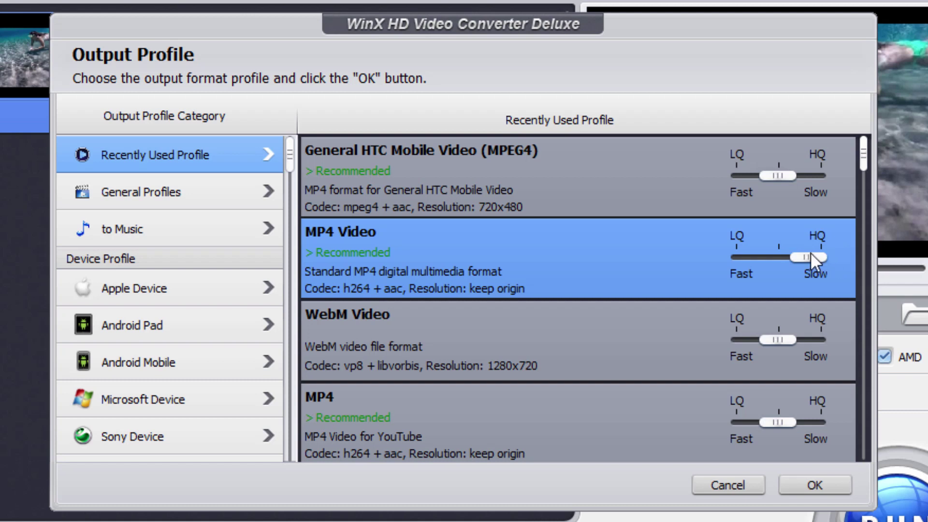
{"action": "left_click_drag", "start_coordinate": [796, 263], "coordinate": [780, 269]}
Step: Confirm MP4 Video (h264 + aac) from General Profiles, showing h264 at original resolution
{"action": "left_click", "coordinate": [172, 188]}
{"action": "scroll", "coordinate": [505, 394], "scroll_direction": "down", "scroll_amount": 1}
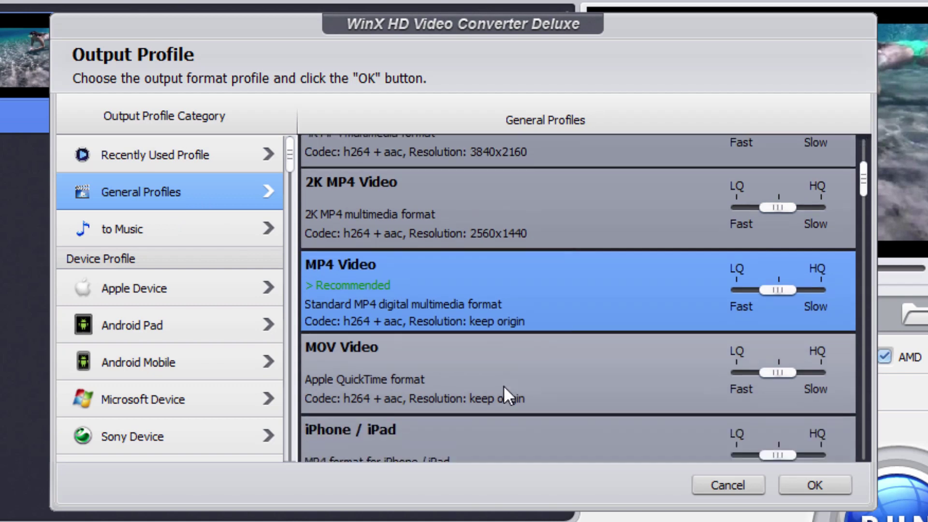
{"action": "scroll", "coordinate": [503, 386], "scroll_direction": "down", "scroll_amount": 5}
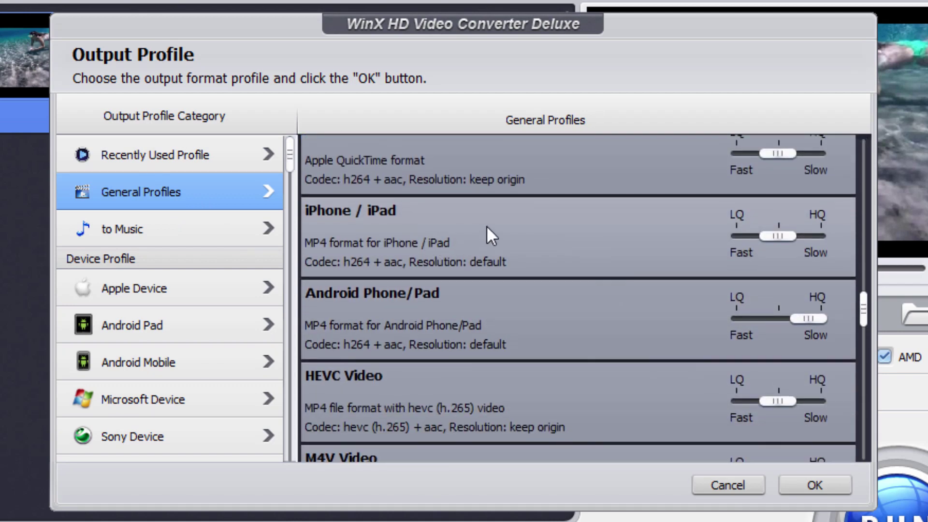
{"action": "scroll", "coordinate": [579, 228], "scroll_direction": "down", "scroll_amount": 5}
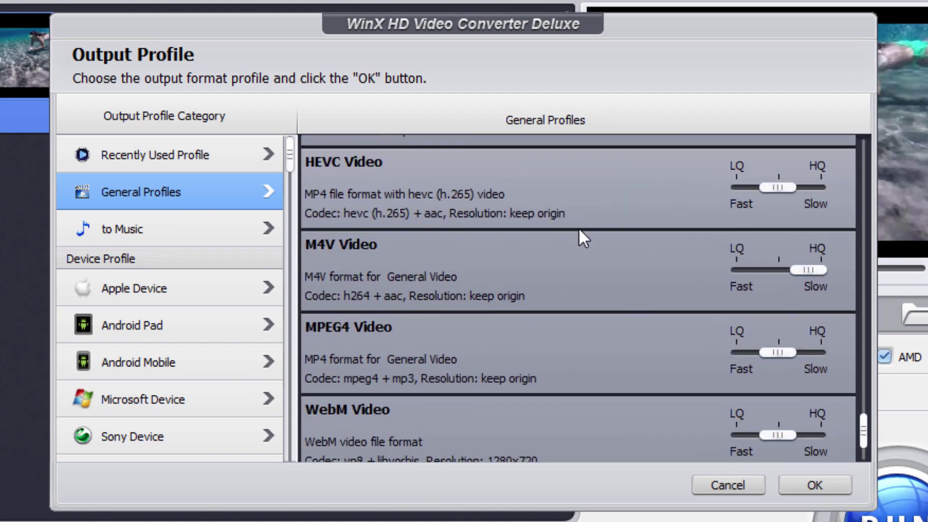
{"action": "scroll", "coordinate": [578, 228], "scroll_direction": "down", "scroll_amount": 1}
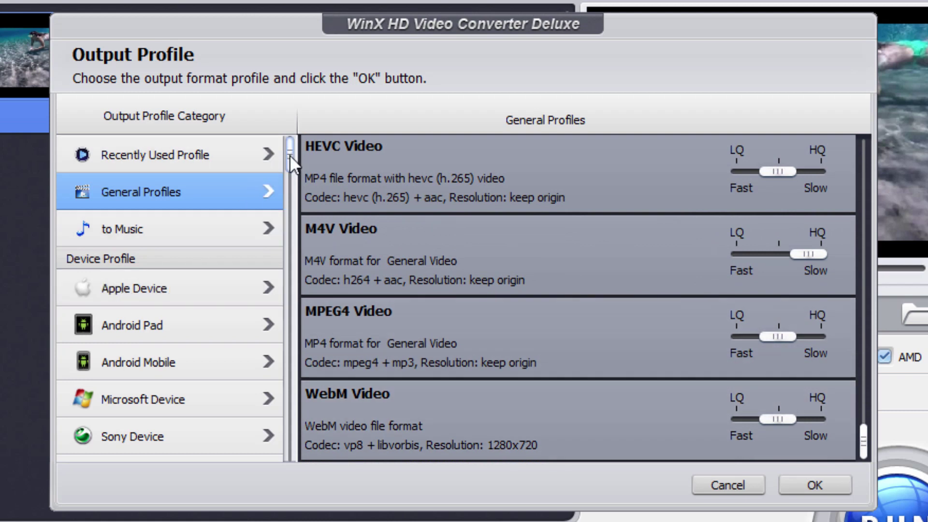
{"action": "left_click_drag", "start_coordinate": [291, 155], "coordinate": [296, 306]}
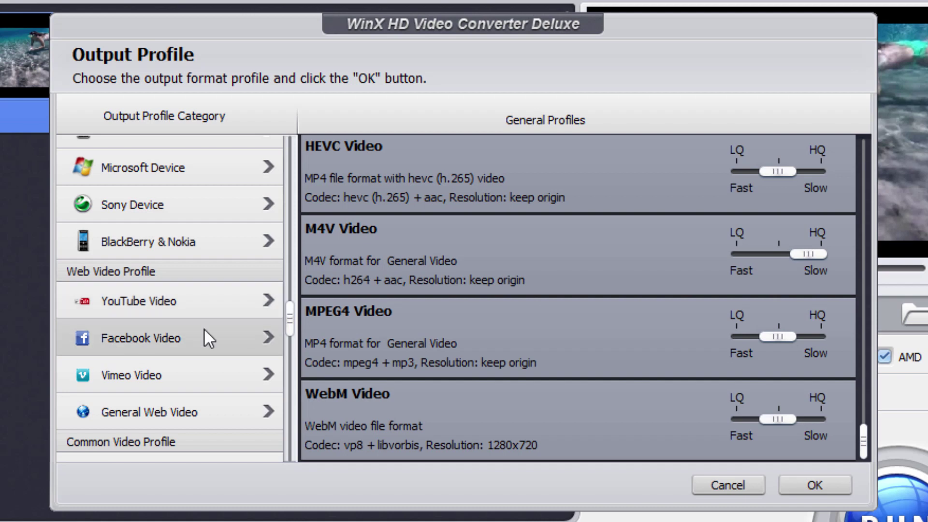
{"action": "left_click_drag", "start_coordinate": [290, 318], "coordinate": [288, 136]}
{"action": "left_click_drag", "start_coordinate": [864, 433], "coordinate": [868, 149]}
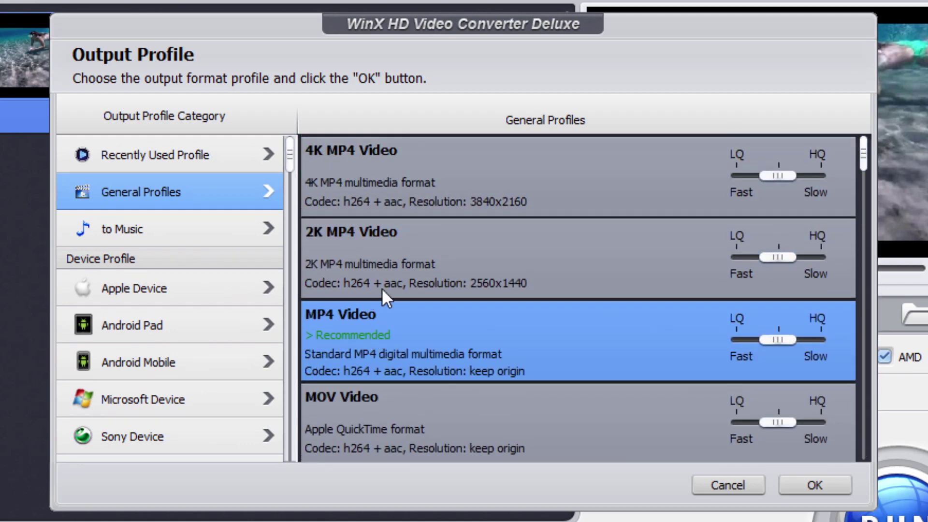
{"action": "left_click", "coordinate": [813, 484]}
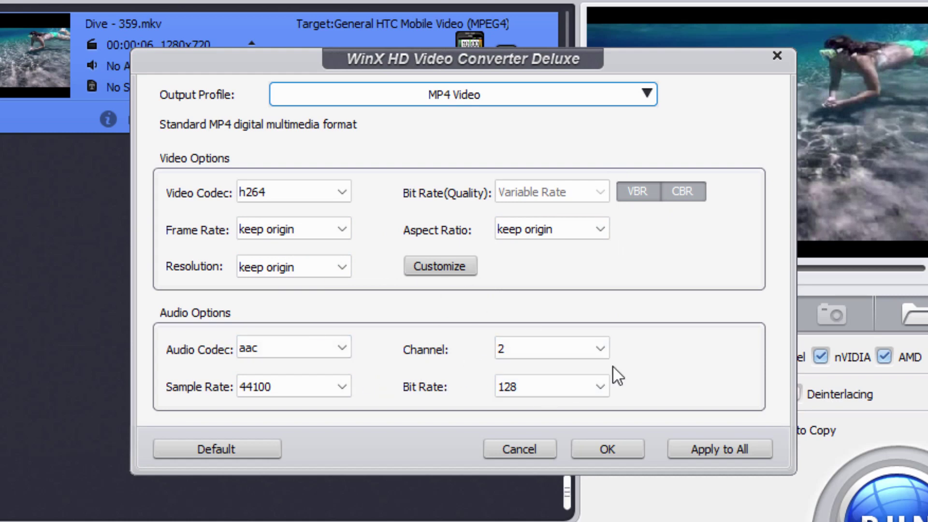
Step: Apply the MP4 Video settings, then view and close the Dive clip's media info
{"action": "left_click", "coordinate": [605, 447]}
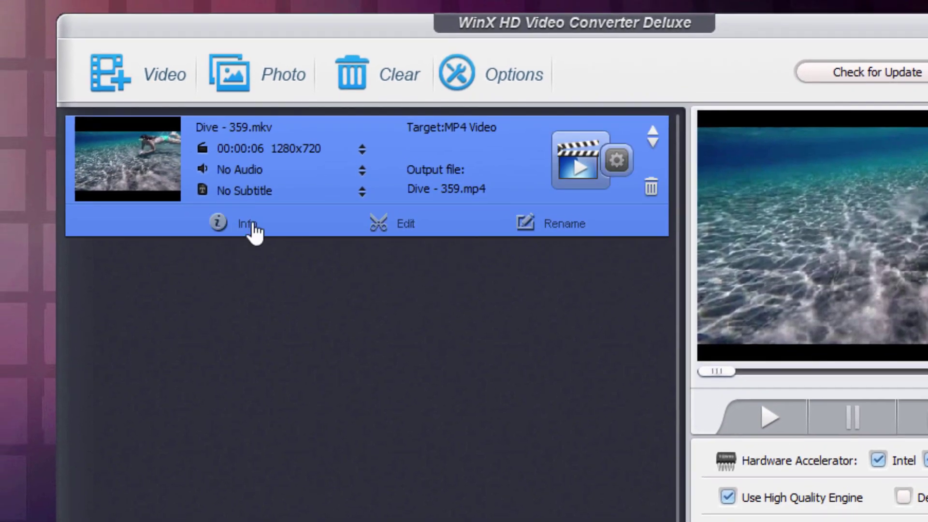
{"action": "left_click", "coordinate": [248, 224]}
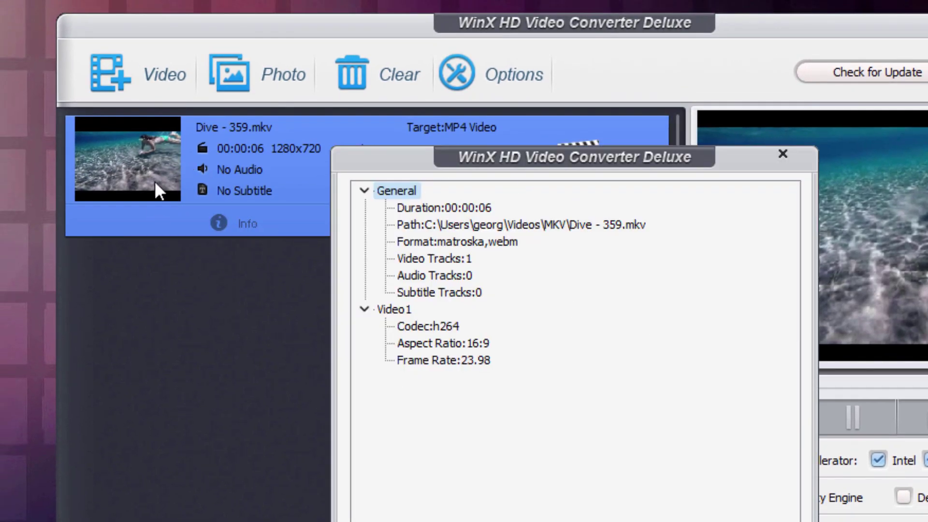
{"action": "left_click", "coordinate": [783, 153]}
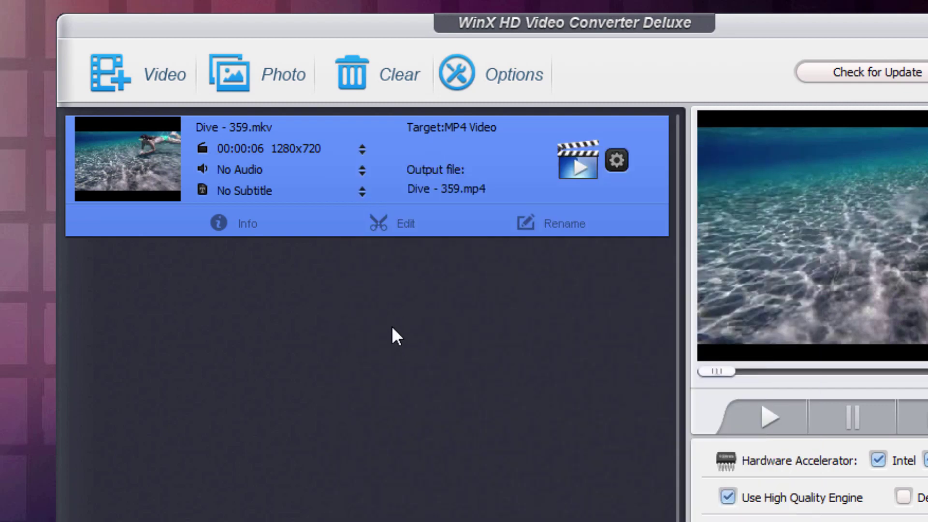
{"action": "left_click", "coordinate": [403, 226]}
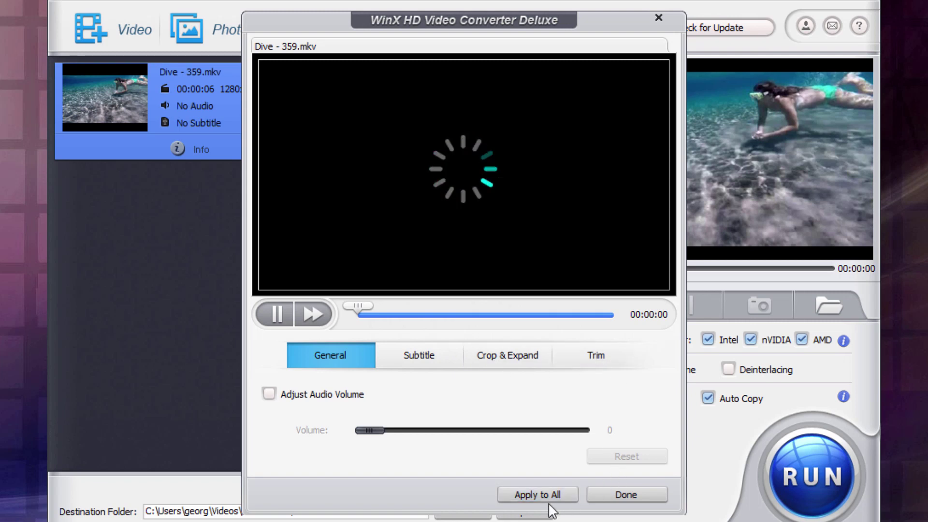
{"action": "left_click", "coordinate": [626, 495]}
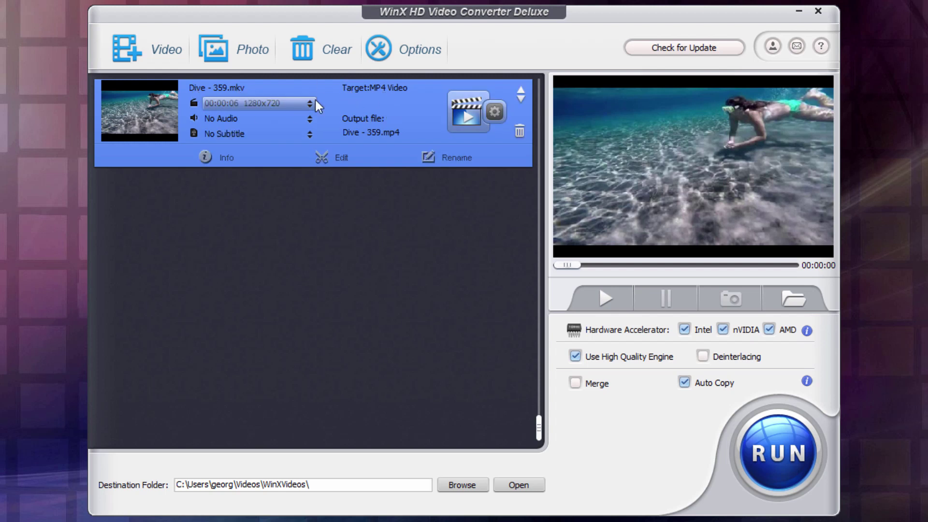
{"action": "left_click", "coordinate": [451, 164]}
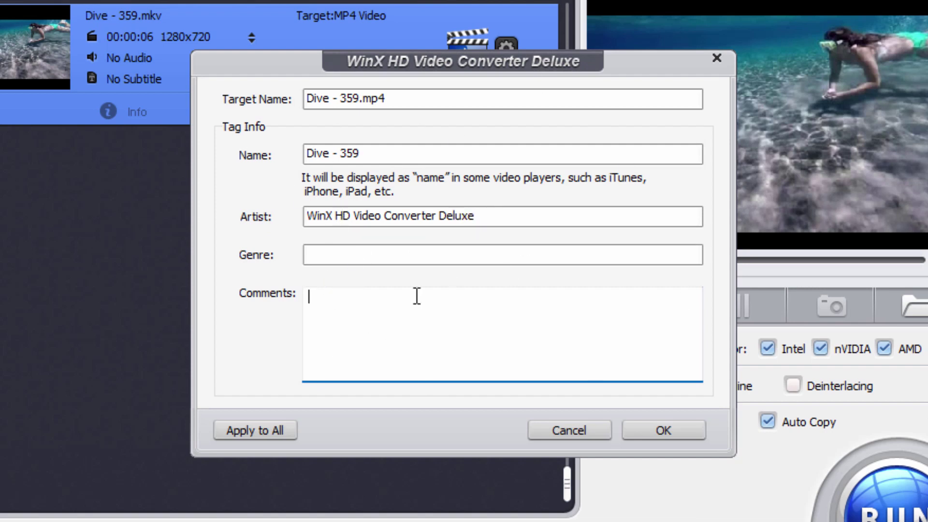
{"action": "left_click", "coordinate": [587, 428]}
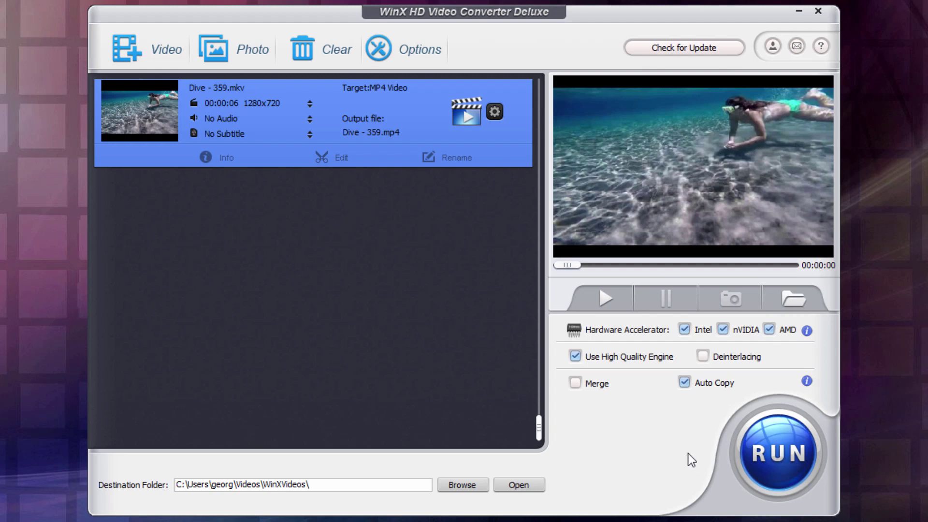
Step: Run the conversion to Dive - 359.mp4 and dismiss the 'All jobs have been completed' message
{"action": "left_click", "coordinate": [780, 456]}
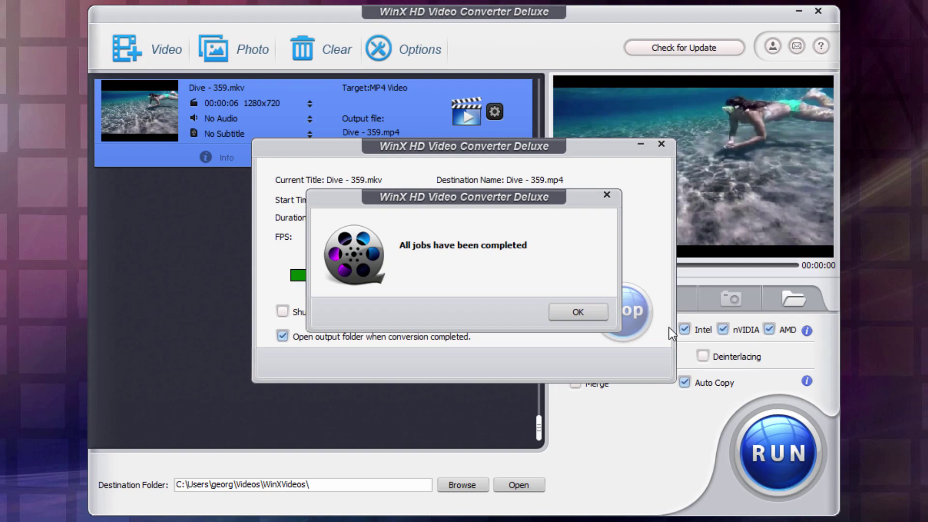
{"action": "left_click", "coordinate": [593, 314]}
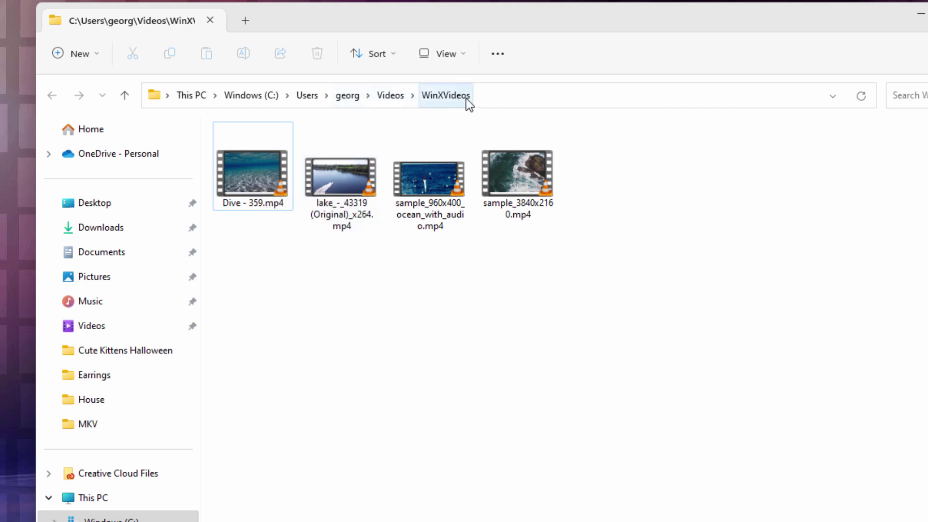
Step: Play Dive - 359.mp4 from WinXVideos in VLC, then close VLC
{"action": "left_click", "coordinate": [253, 174]}
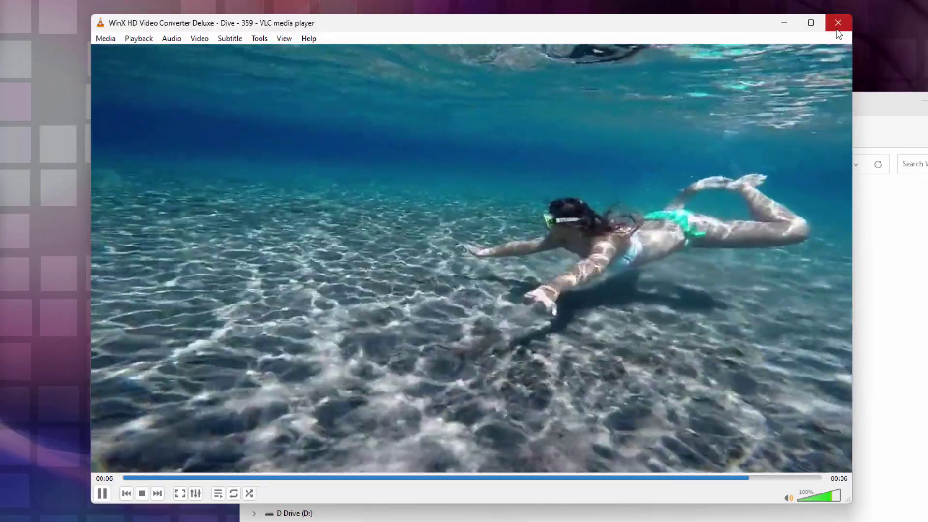
{"action": "left_click", "coordinate": [838, 23]}
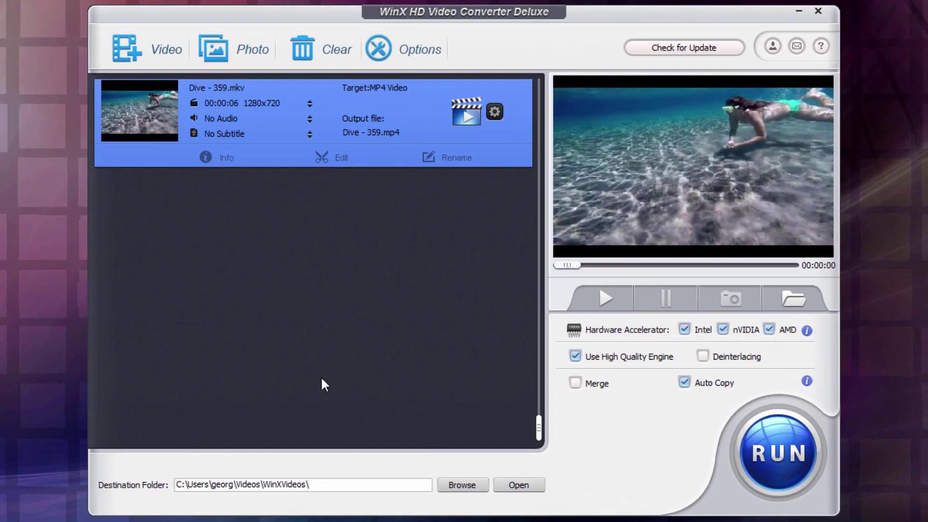